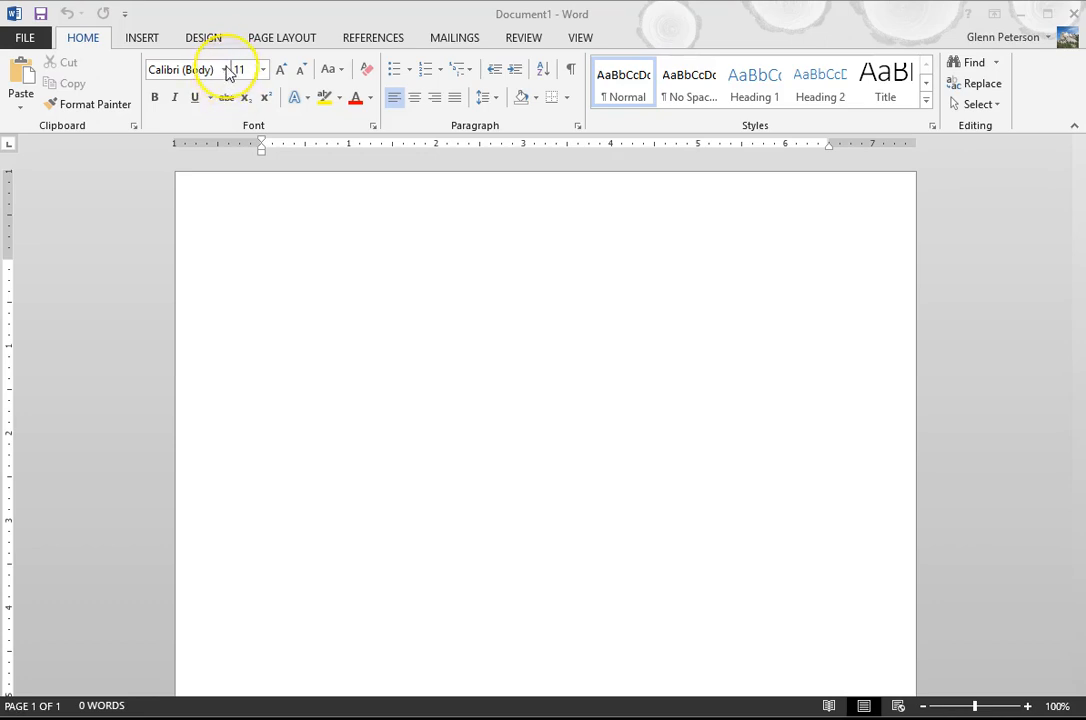
{"action": "left_click", "coordinate": [226, 68]}
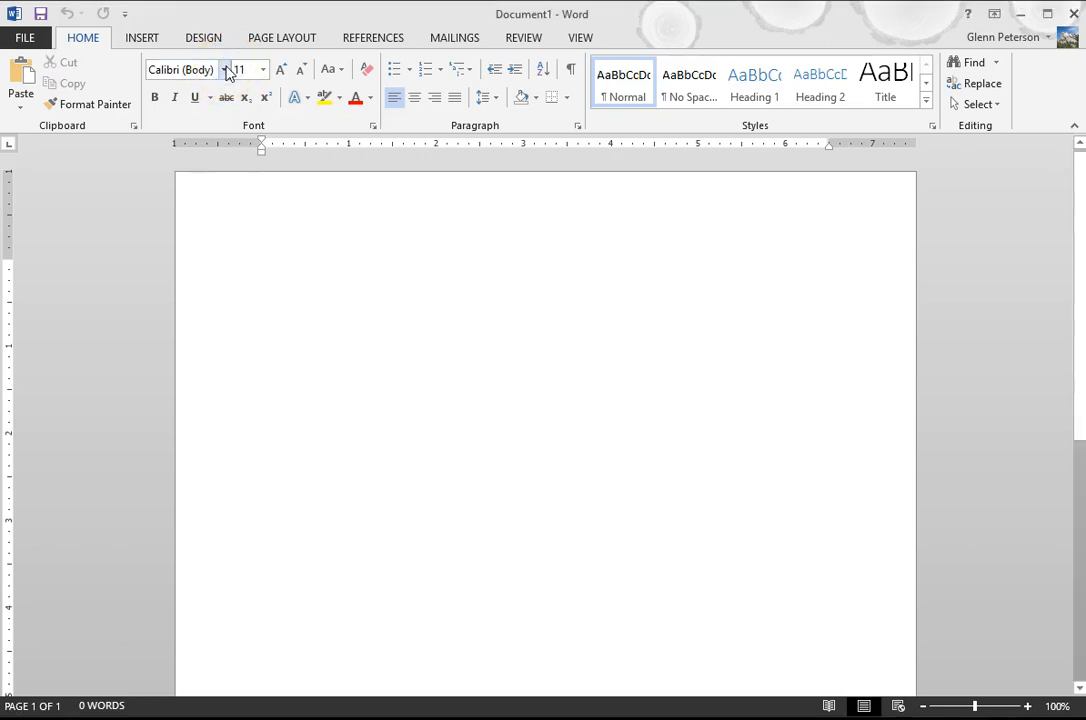
{"action": "left_click", "coordinate": [226, 68]}
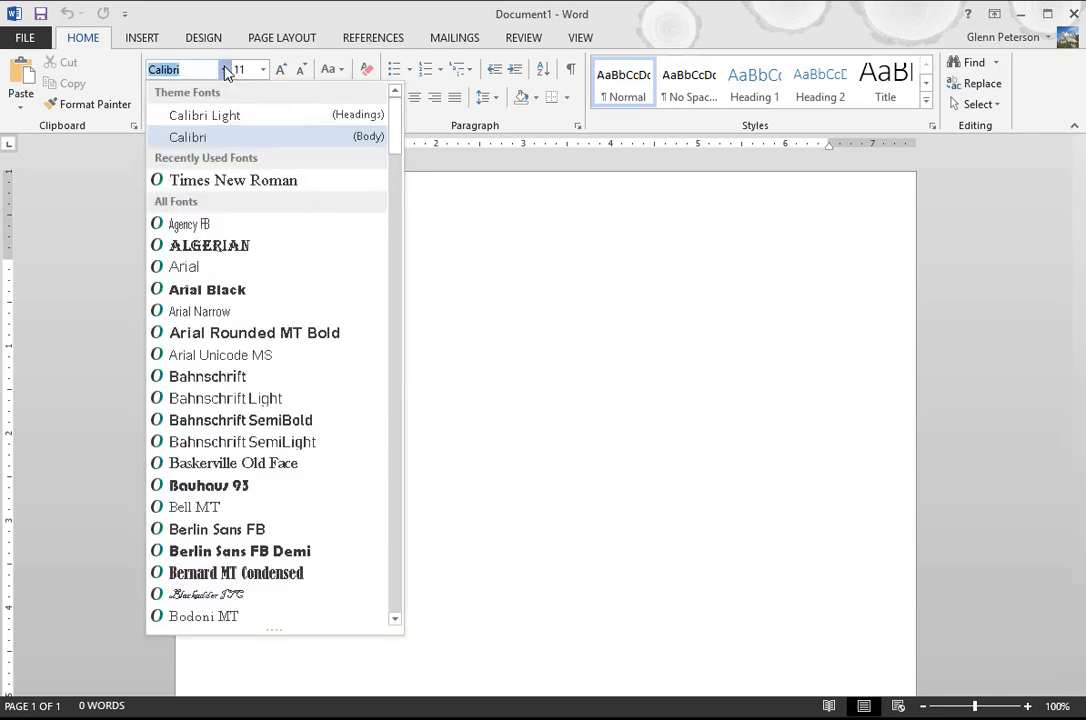
{"action": "left_click", "coordinate": [226, 68]}
{"action": "left_click", "coordinate": [264, 70]}
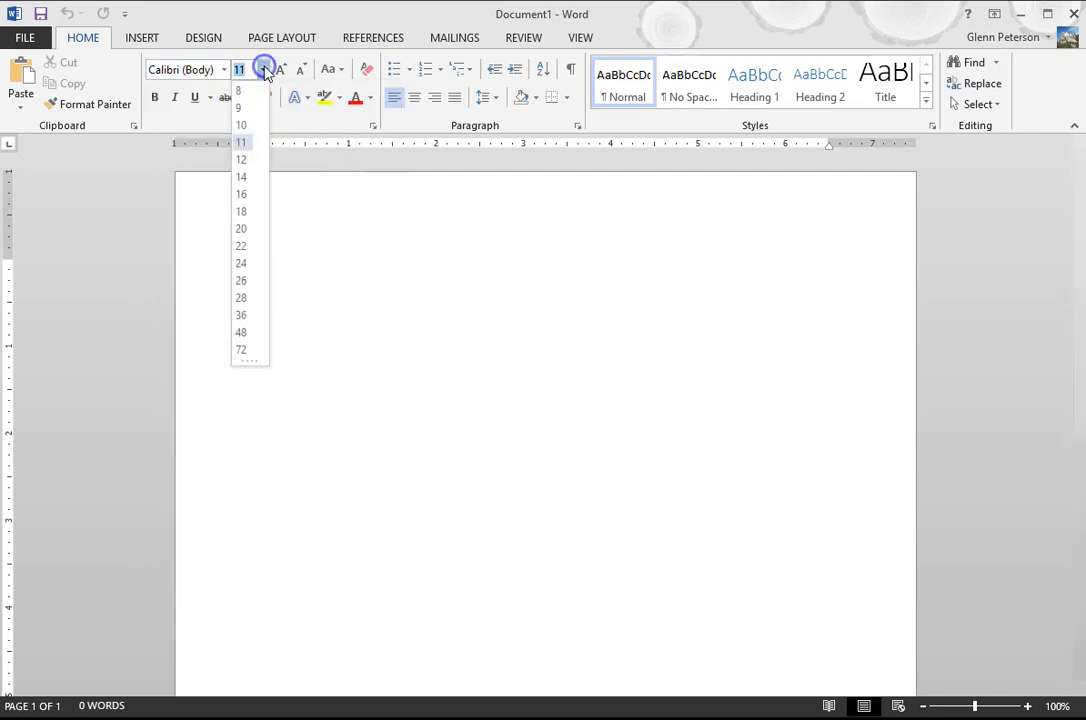
{"action": "left_click", "coordinate": [263, 70]}
{"action": "left_click", "coordinate": [210, 97]}
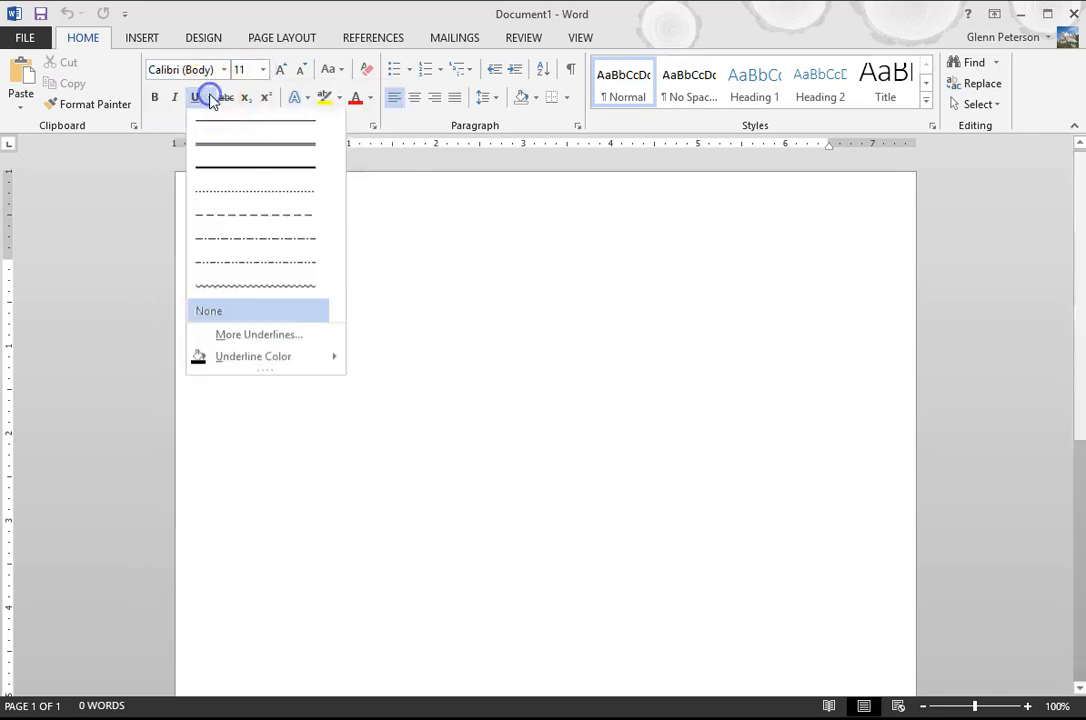
{"action": "left_click", "coordinate": [210, 97]}
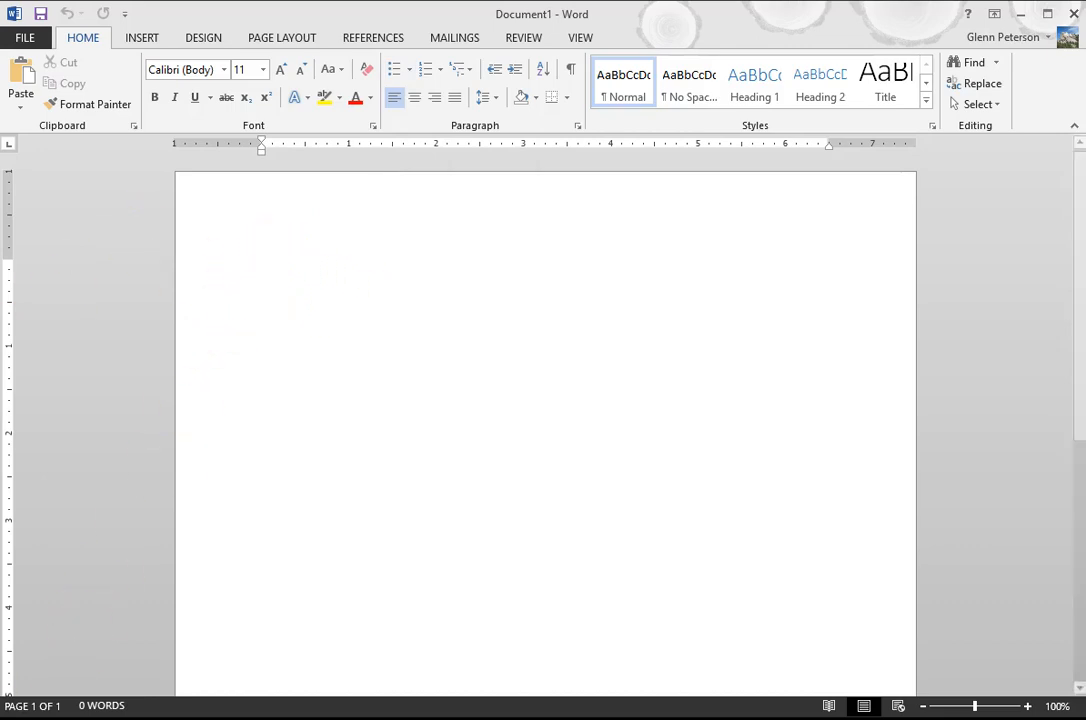
Paste the copied cover letter text into the blank document
{"action": "type", "text": "April 13, 2016  Ms. Ella Jackson Human Resources Manager 1234 Marcom Street Drive Trenton, NJ 08601  Dear Ms. Jackson:  \tI am exceedingly interested in the Junior Marketing position with Top Tier Telephones, and I beleive that my education and employment background are well suited for the position.  \tWhile working toward my degree, I was employed as a marketing assistant with a local grocery company. In addition to assisting the company with there summer promotions, I was able to help the Marketing Specialist develop and carry through ideas for the company’s next comercial. I would like to use the knowledge I gained at Fresh Foods to help you’re company acheive it’s marketing goals, including reaching a broader audience across country. I will complete my degree in marketing in May and will be available for employment in early June.  \tEnclosed is a copy of my resume, which more fully details my qualifications for the position. Within the next week, I will contact you to confirm that you received my email and resume and I’ll be happy to answer any questions that you may have. Thank you for your consideration.  Sincerely,  Adrienne Patel"}
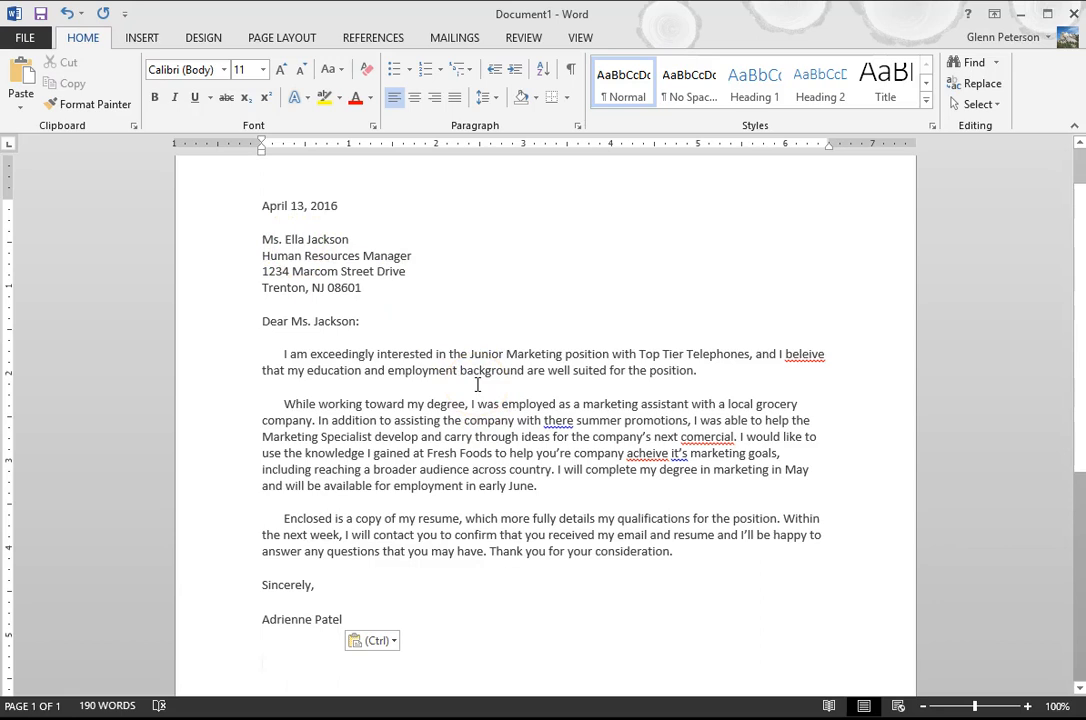
Show the formatting marks to inspect the ends of the first two body paragraphs, and hide the marks again
{"action": "left_click", "coordinate": [571, 70]}
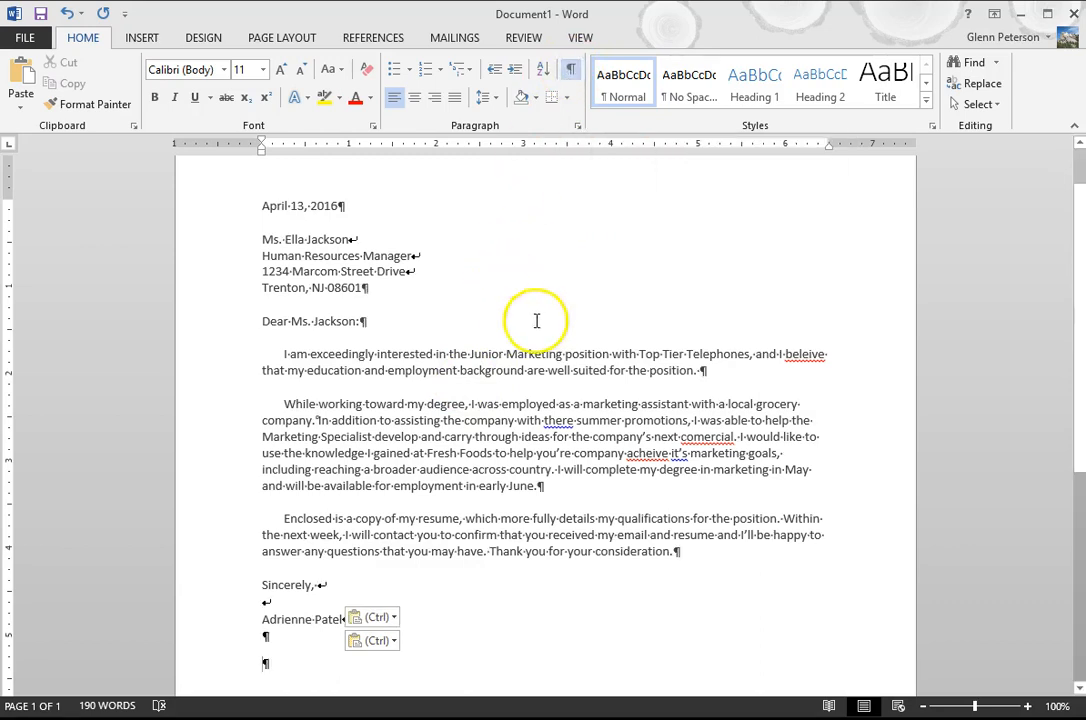
{"action": "left_click", "coordinate": [705, 370]}
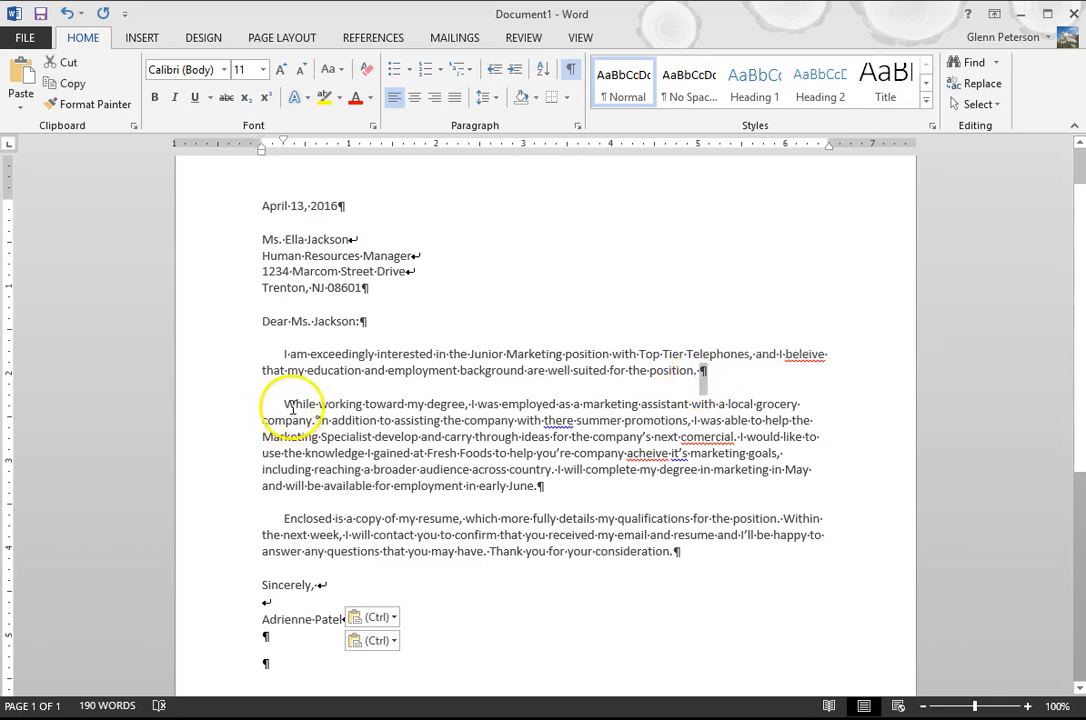
{"action": "left_click", "coordinate": [539, 486]}
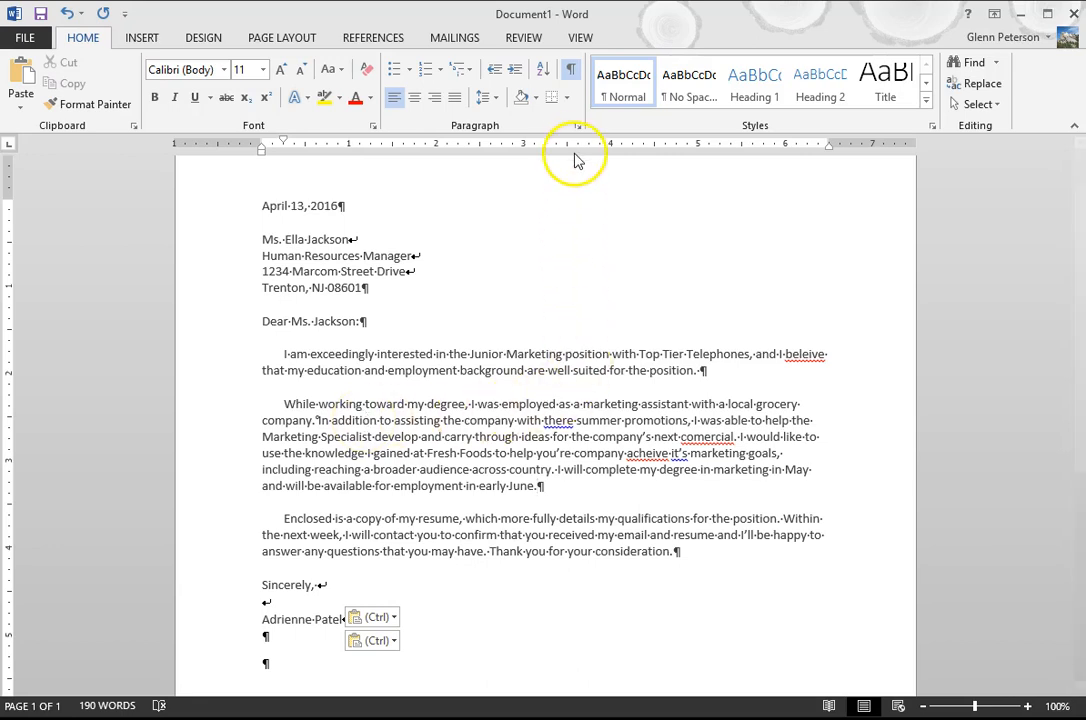
{"action": "left_click", "coordinate": [571, 73]}
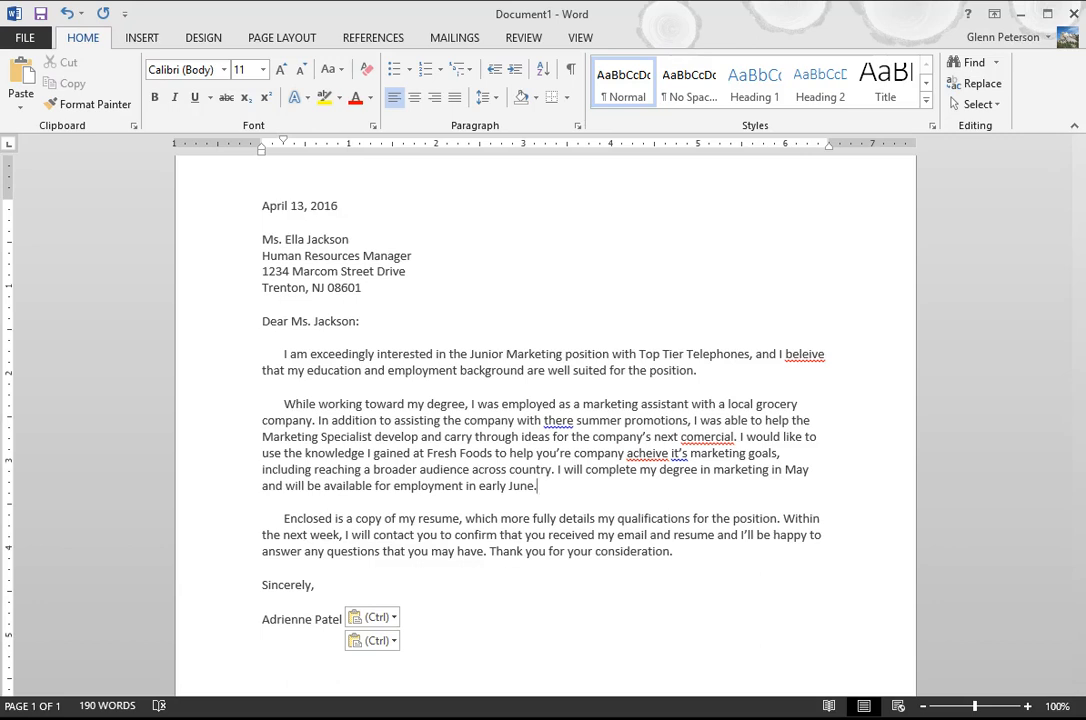
Run the spelling and grammar check on the letter, accepting the corrections believe, their, commercial, achieve and its
{"action": "left_click", "coordinate": [524, 38]}
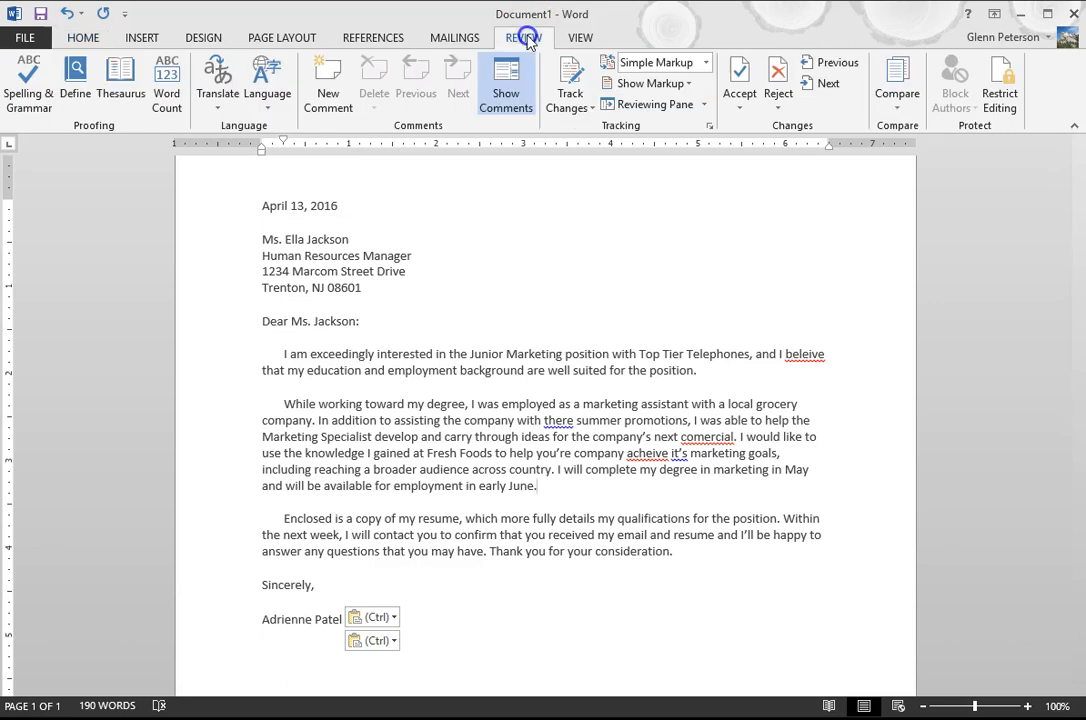
{"action": "left_click", "coordinate": [29, 92]}
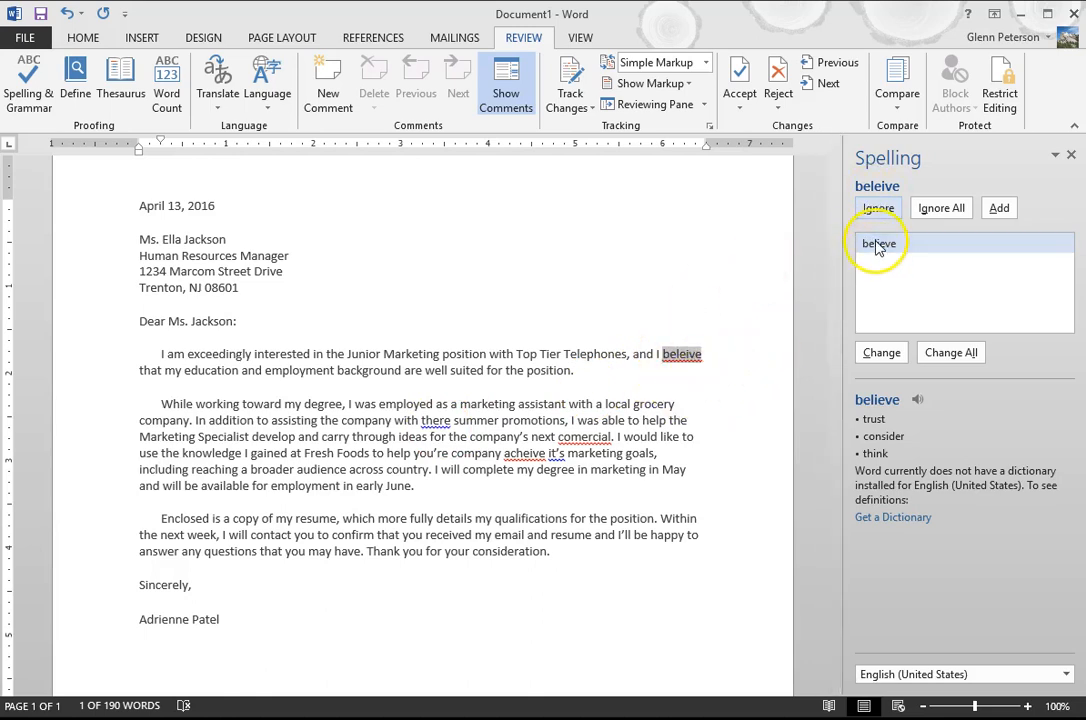
{"action": "left_click", "coordinate": [876, 358]}
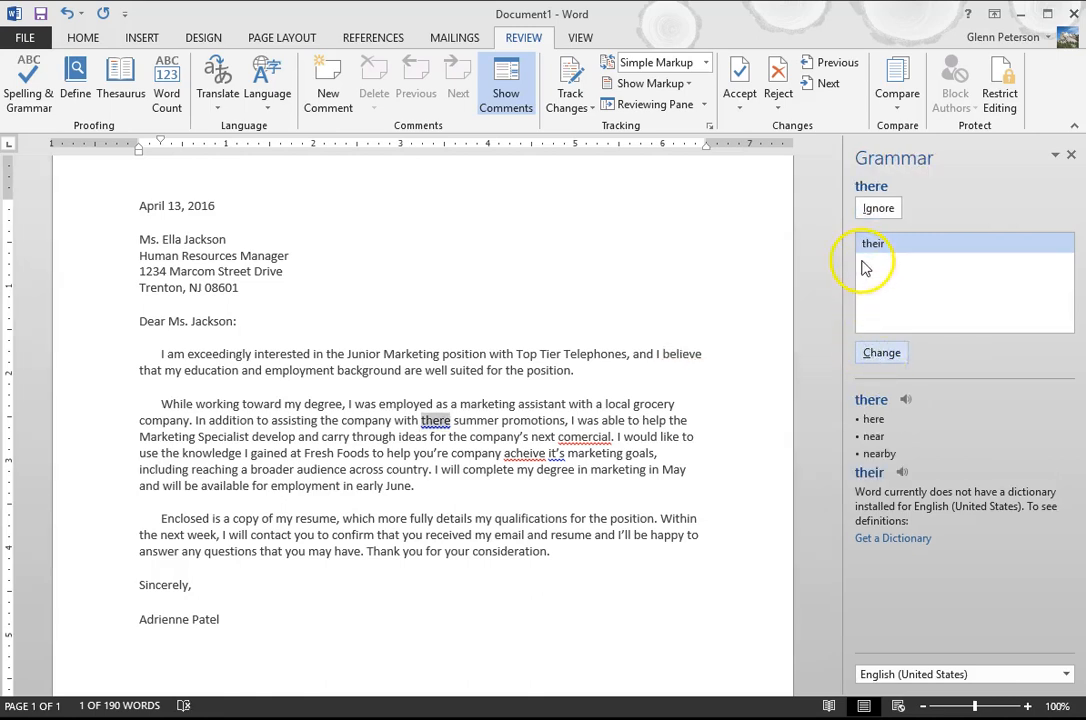
{"action": "left_click", "coordinate": [892, 357]}
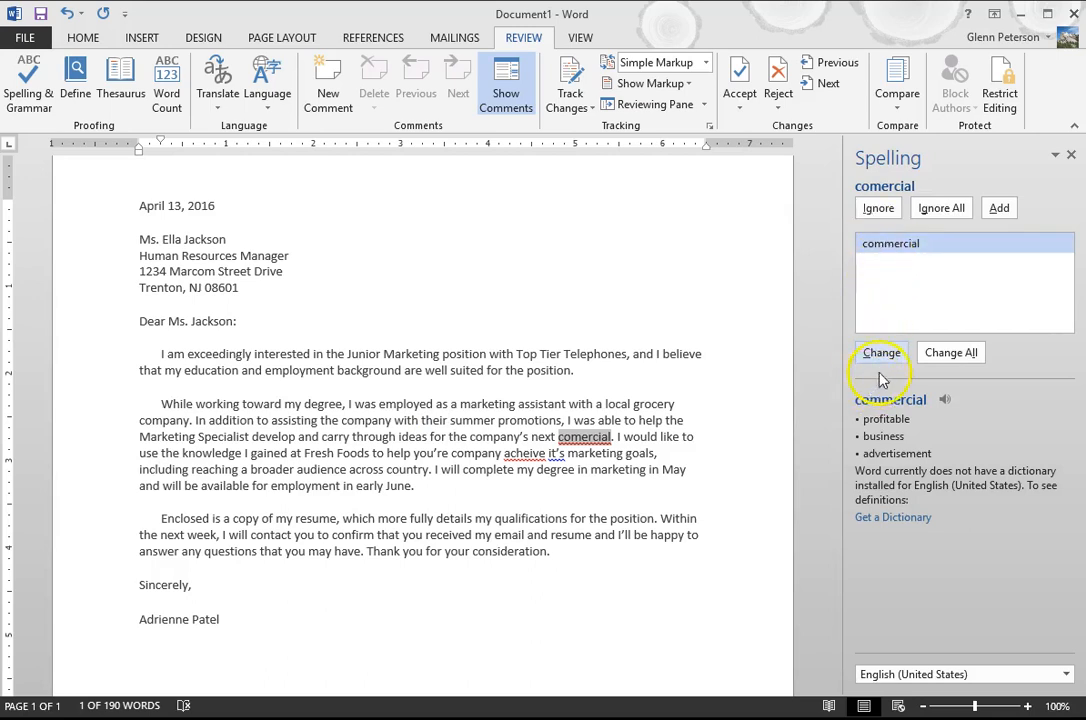
{"action": "left_click", "coordinate": [883, 358]}
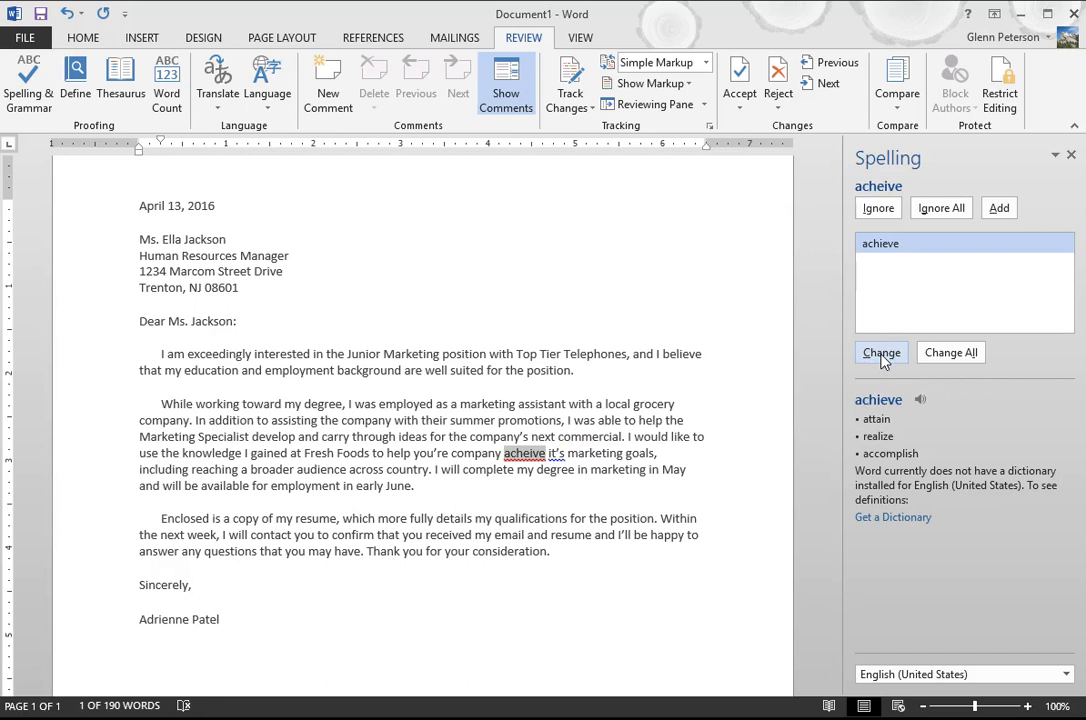
{"action": "left_click", "coordinate": [883, 358]}
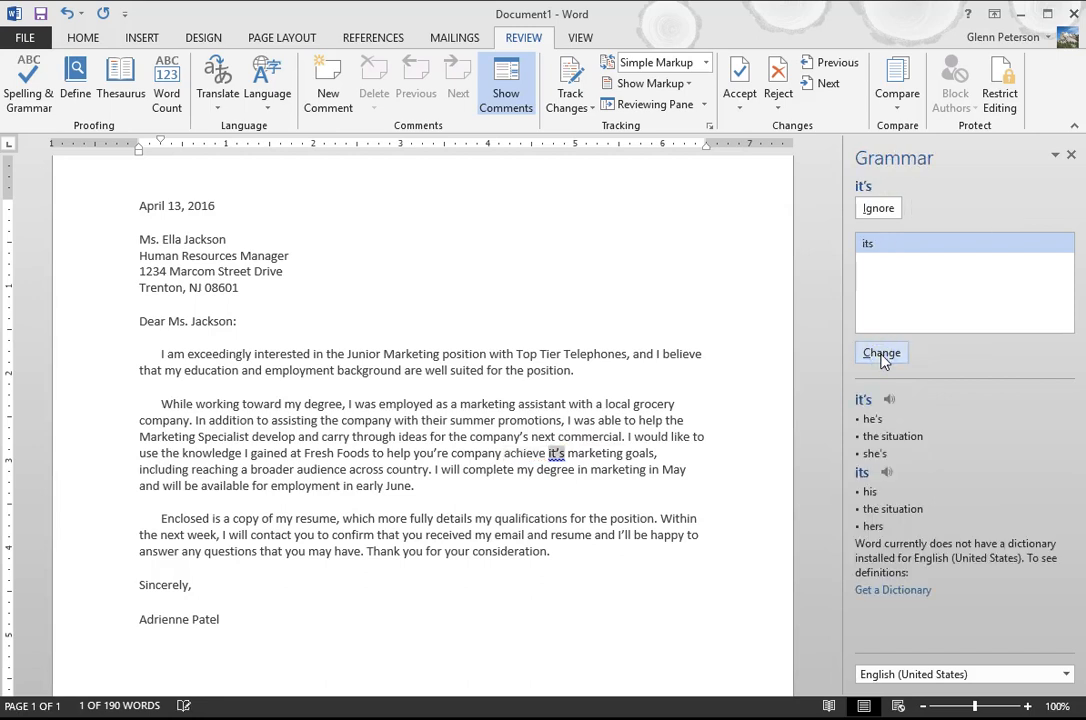
{"action": "left_click", "coordinate": [880, 355]}
{"action": "left_click", "coordinate": [880, 355]}
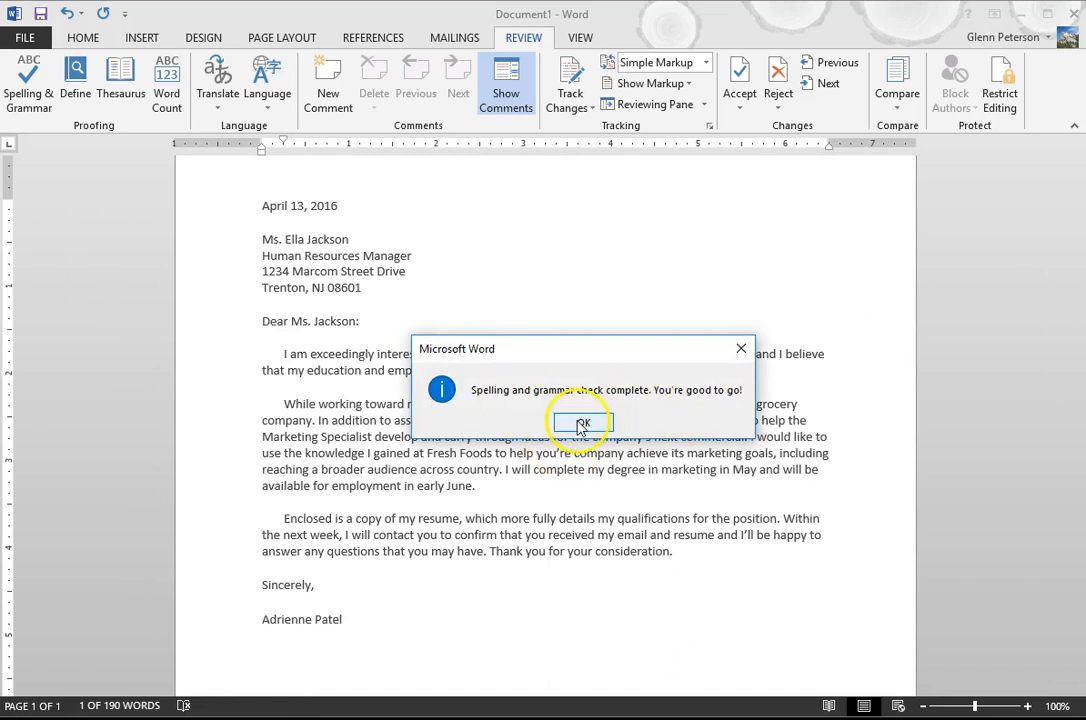
{"action": "left_click", "coordinate": [581, 424]}
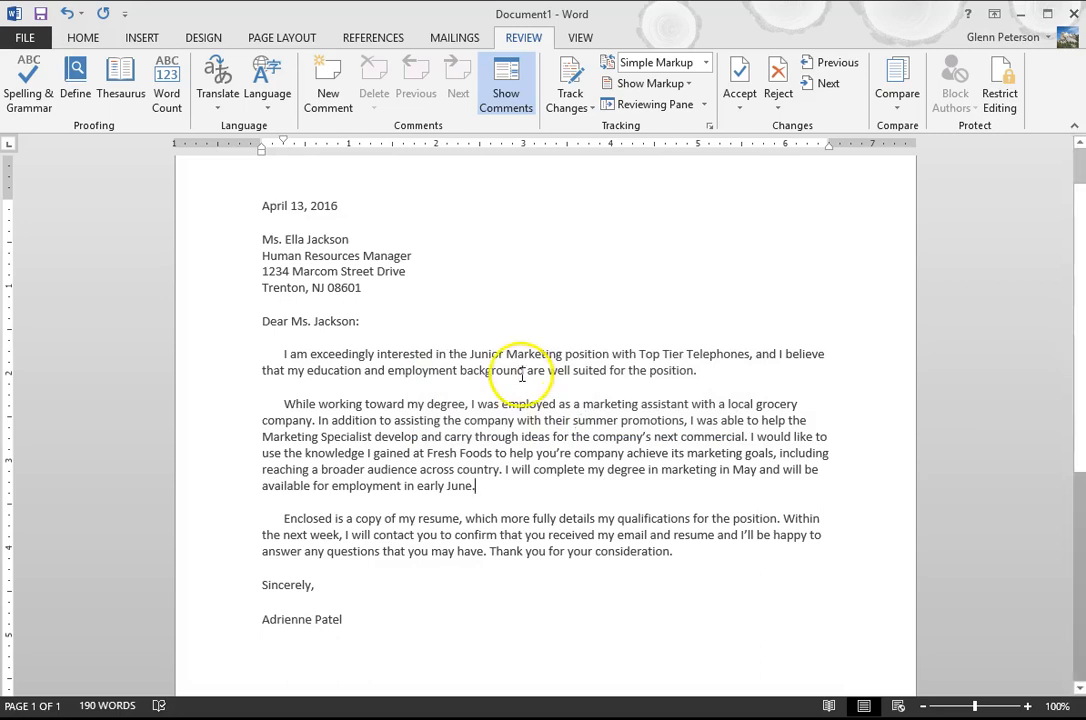
Start saving the letter as a new file on the computer, choosing the Desktop folder as its location
{"action": "left_click", "coordinate": [264, 207]}
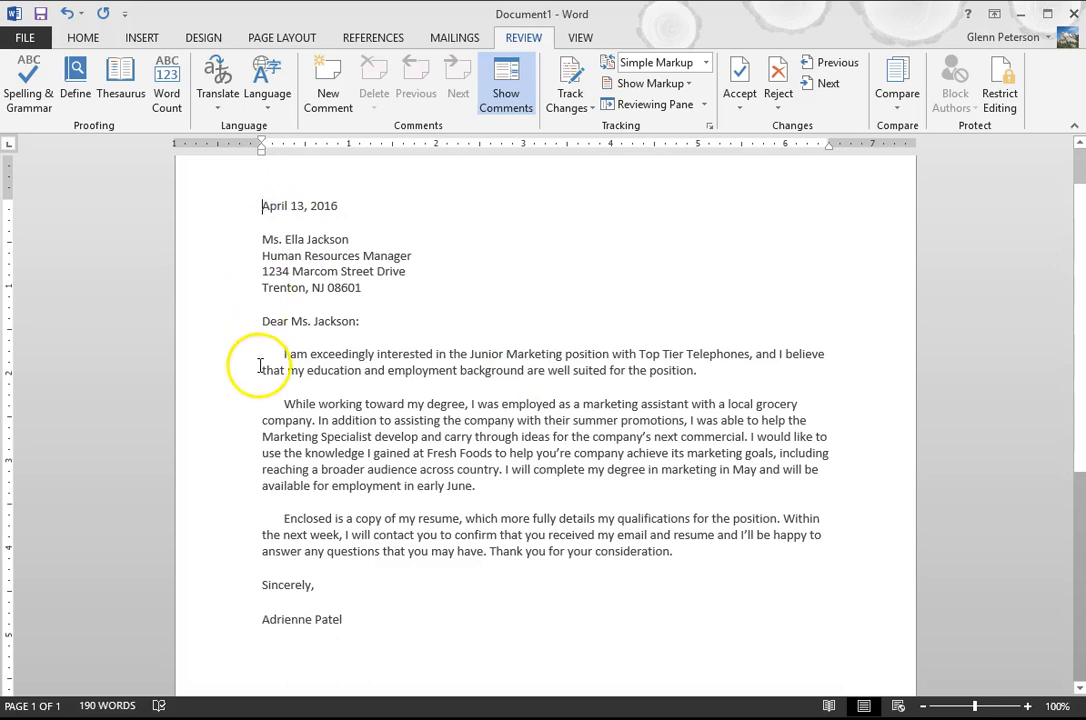
{"action": "left_click", "coordinate": [83, 38]}
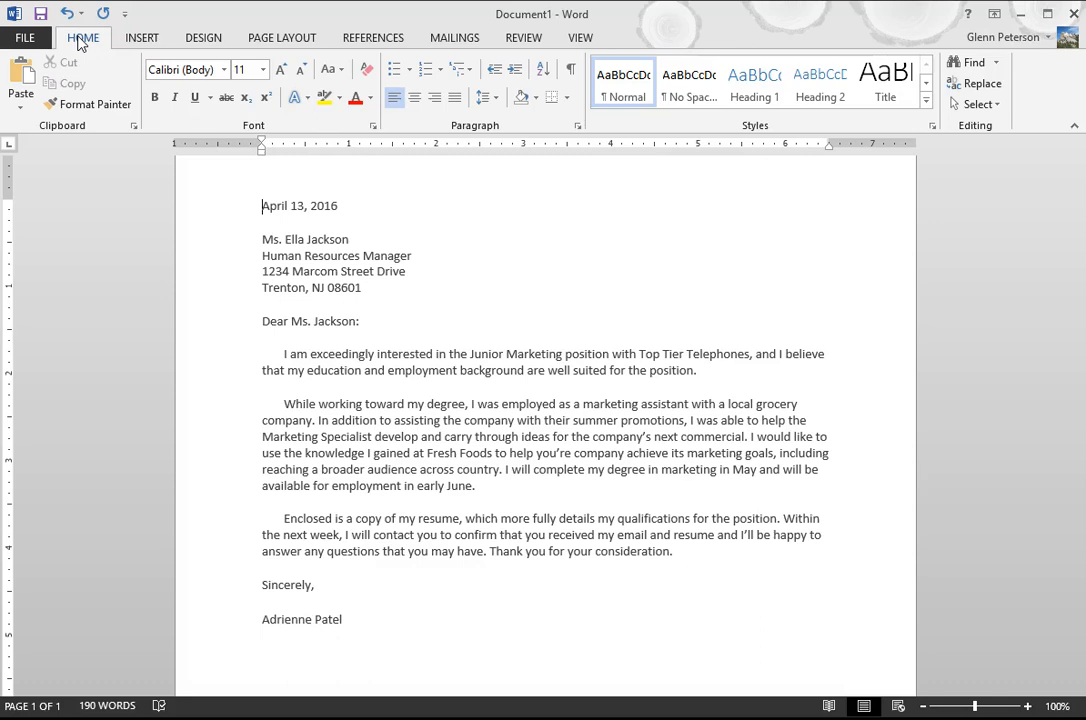
{"action": "left_click", "coordinate": [24, 37]}
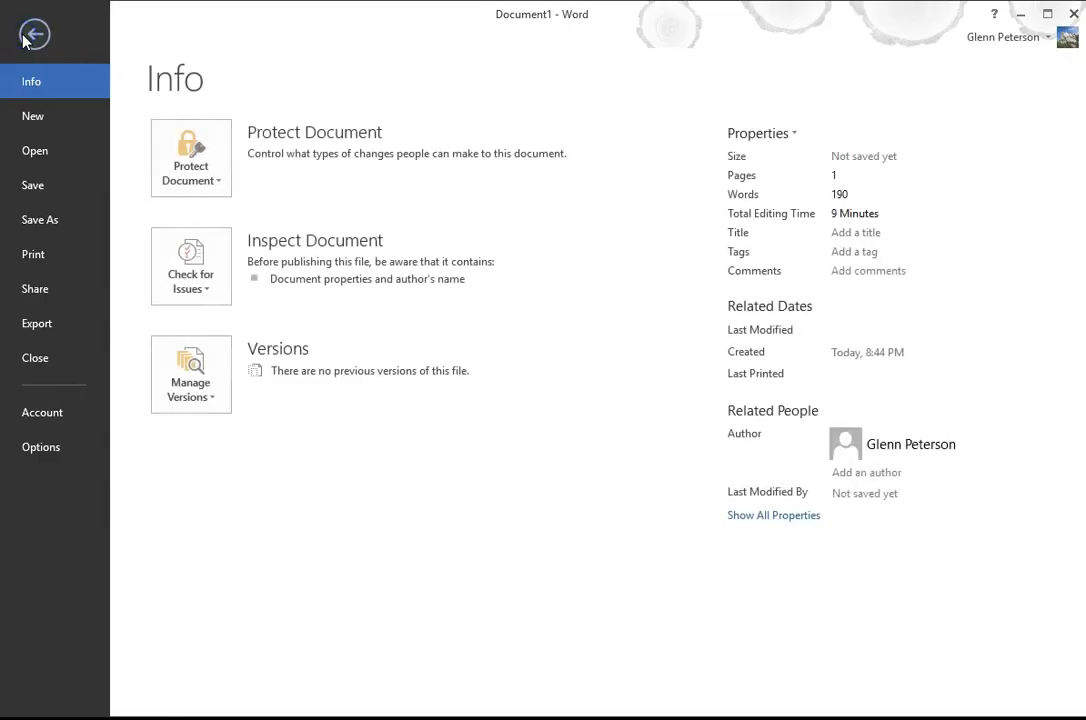
{"action": "left_click", "coordinate": [80, 221]}
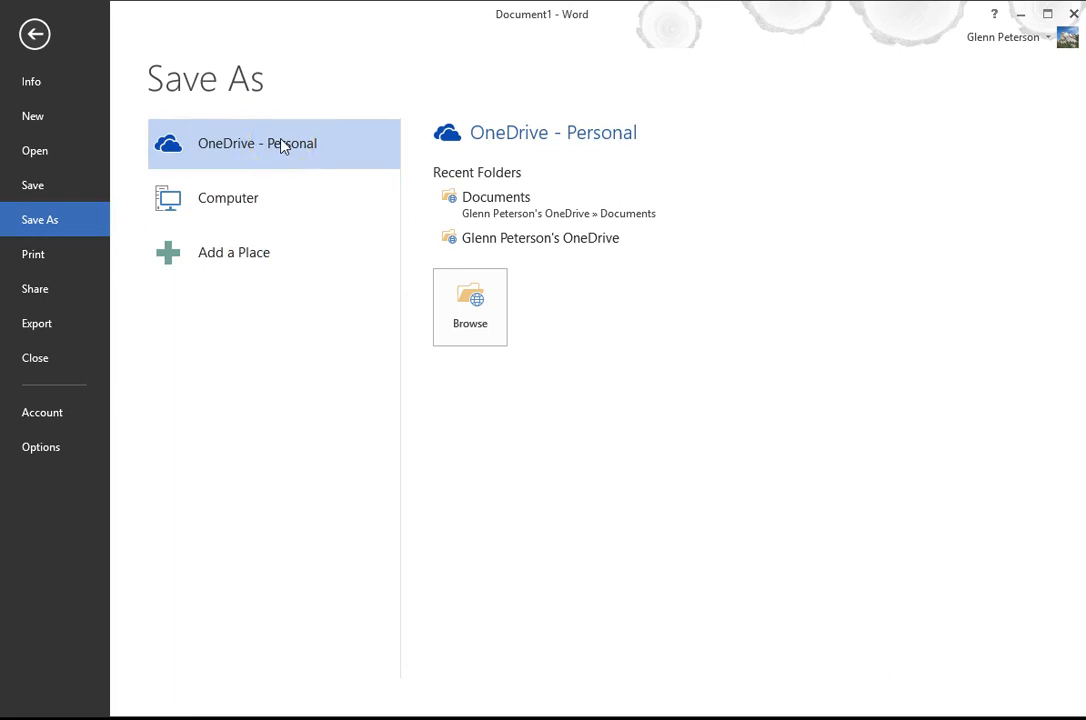
{"action": "left_click", "coordinate": [267, 207]}
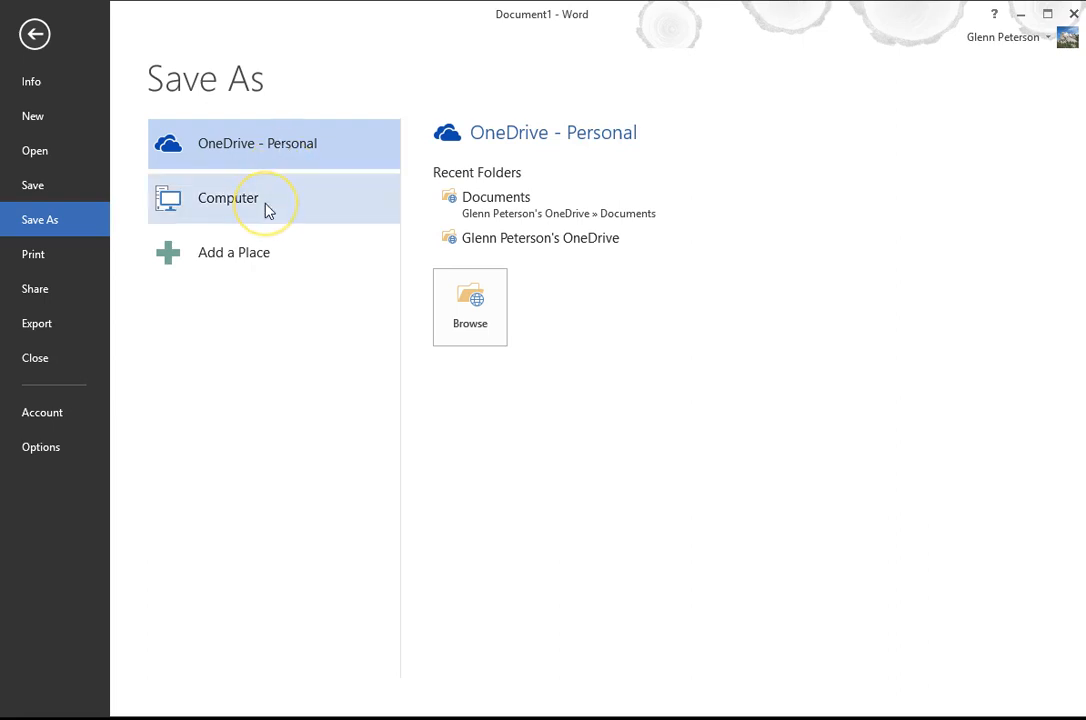
{"action": "left_click", "coordinate": [250, 203]}
{"action": "left_click", "coordinate": [250, 203]}
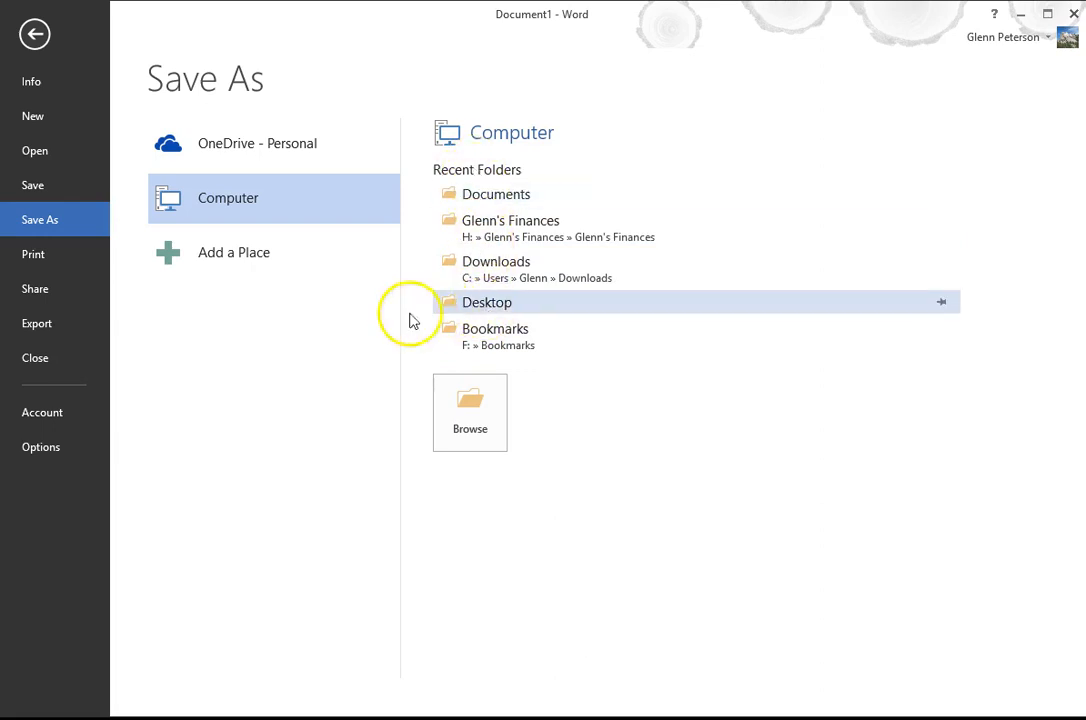
{"action": "left_click", "coordinate": [476, 413]}
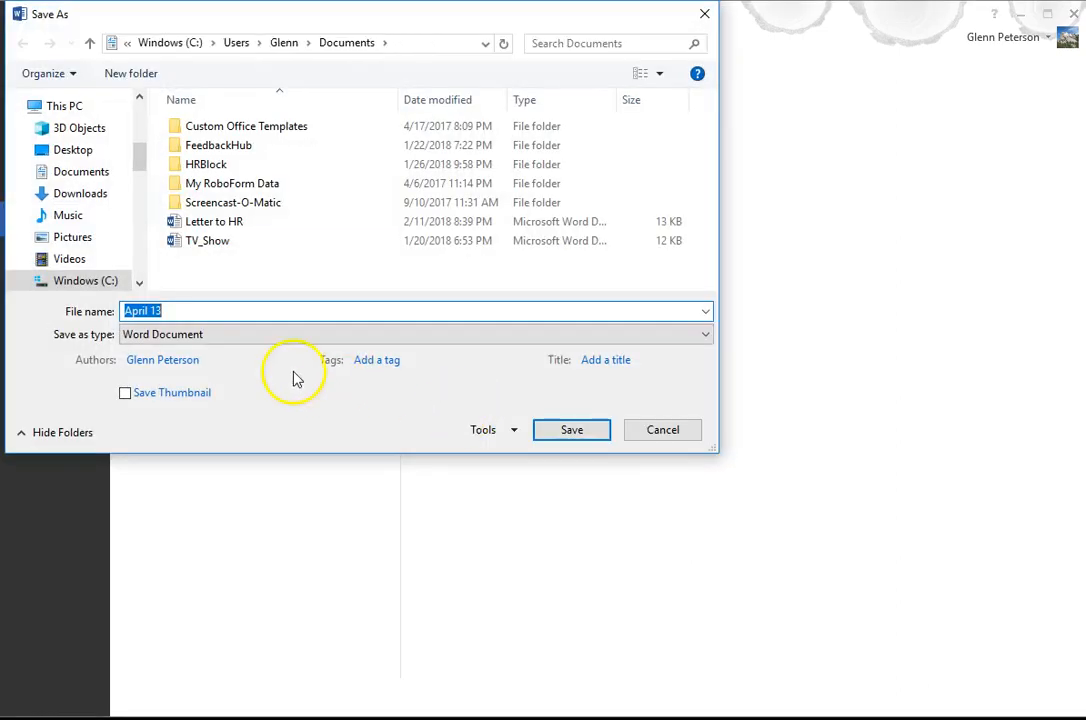
{"action": "mouse_move", "coordinate": [138, 158]}
{"action": "left_mouse_down"}
{"action": "mouse_move", "coordinate": [138, 211]}
{"action": "mouse_move", "coordinate": [138, 138]}
{"action": "mouse_move", "coordinate": [136, 172]}
{"action": "mouse_move", "coordinate": [136, 158]}
{"action": "left_mouse_up"}
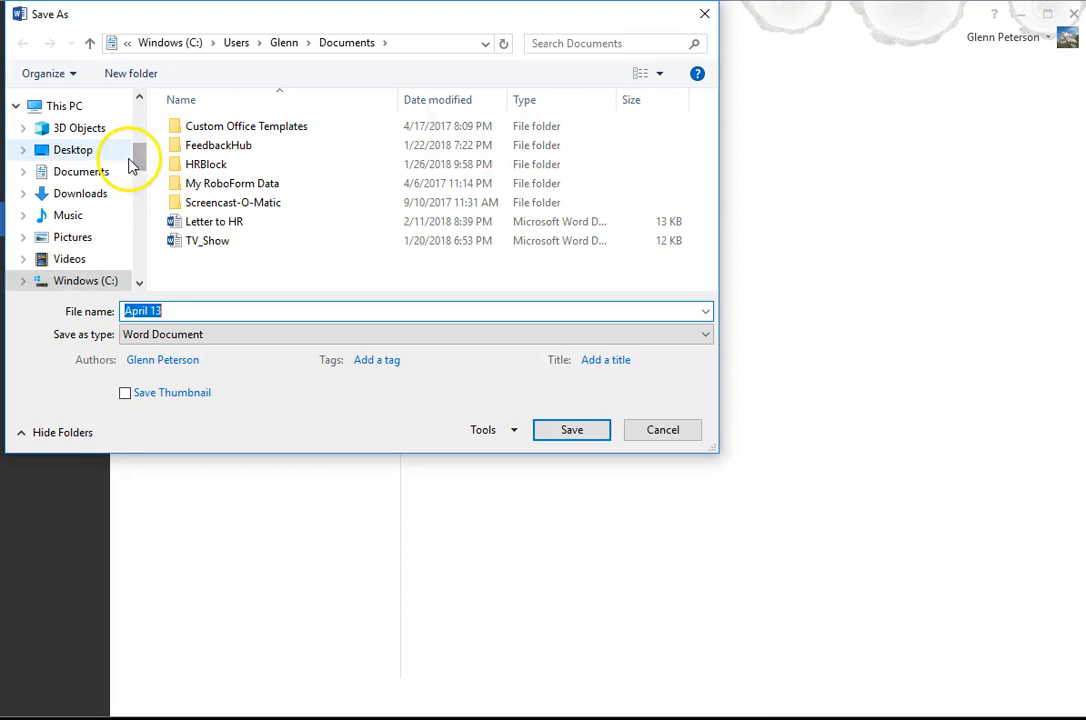
{"action": "left_click", "coordinate": [70, 152]}
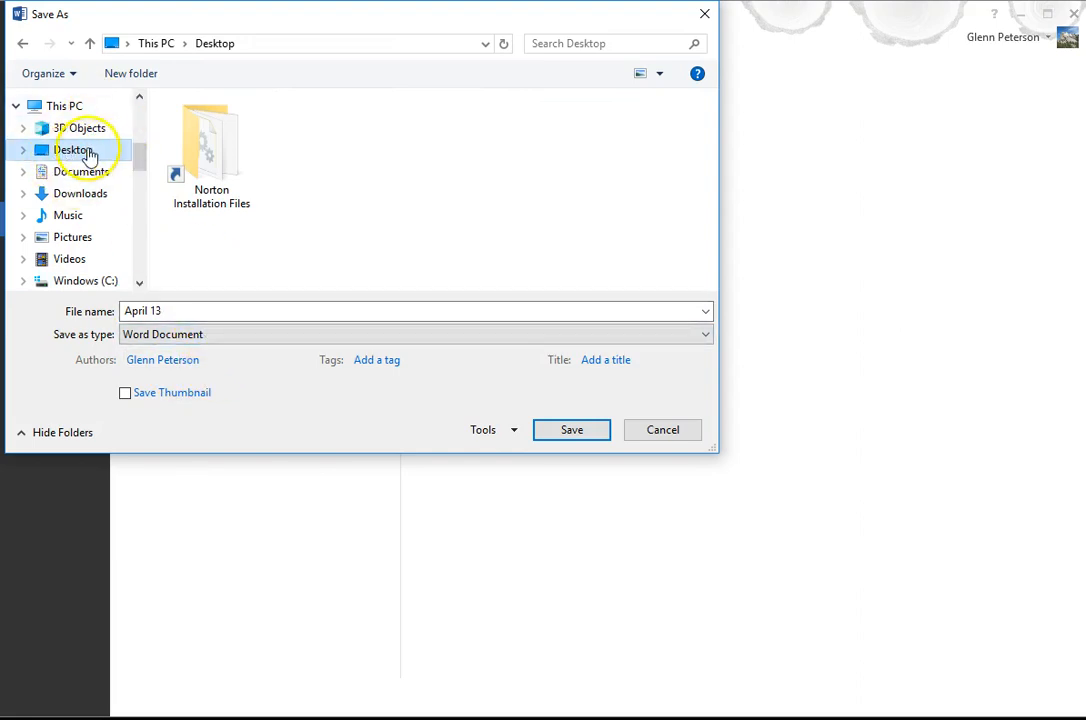
Name the file "Letter to HR" and save it as a Word document
{"action": "left_click", "coordinate": [184, 311]}
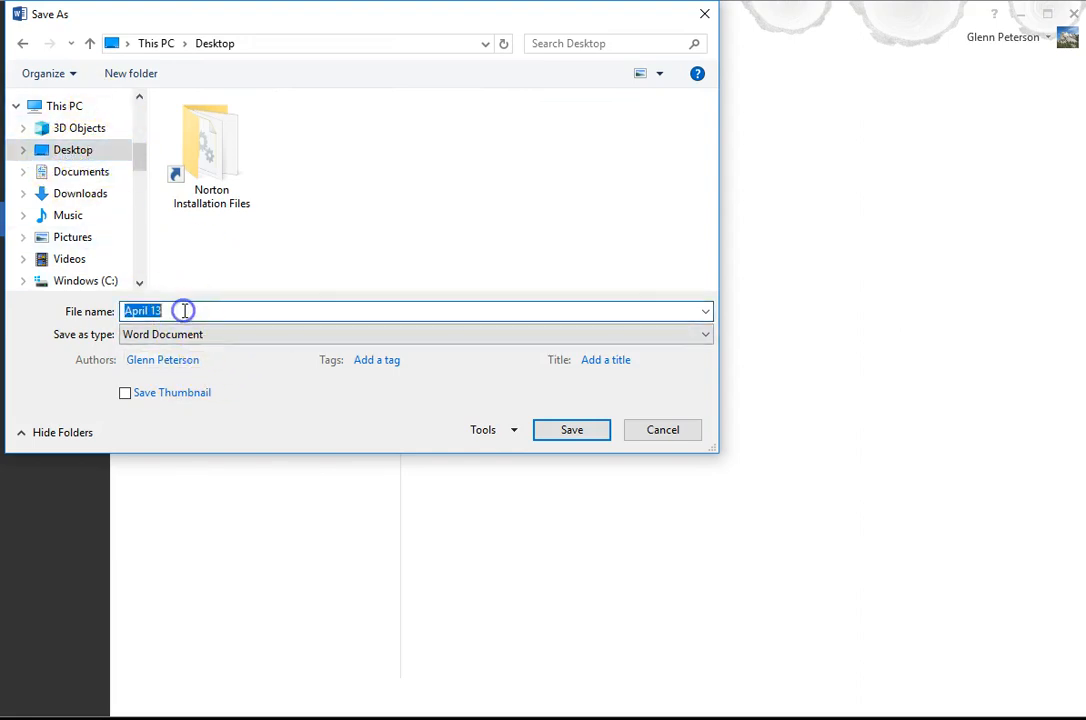
{"action": "key", "text": "BackSpace"}
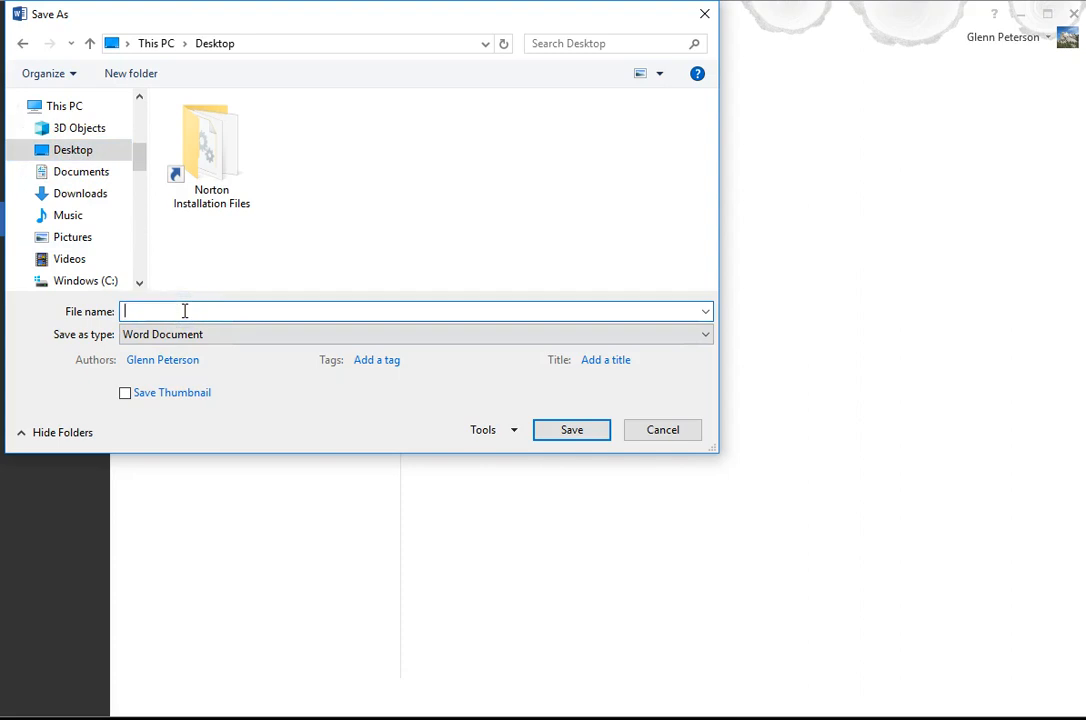
{"action": "type", "text": "Letter to HR"}
{"action": "left_click", "coordinate": [590, 431]}
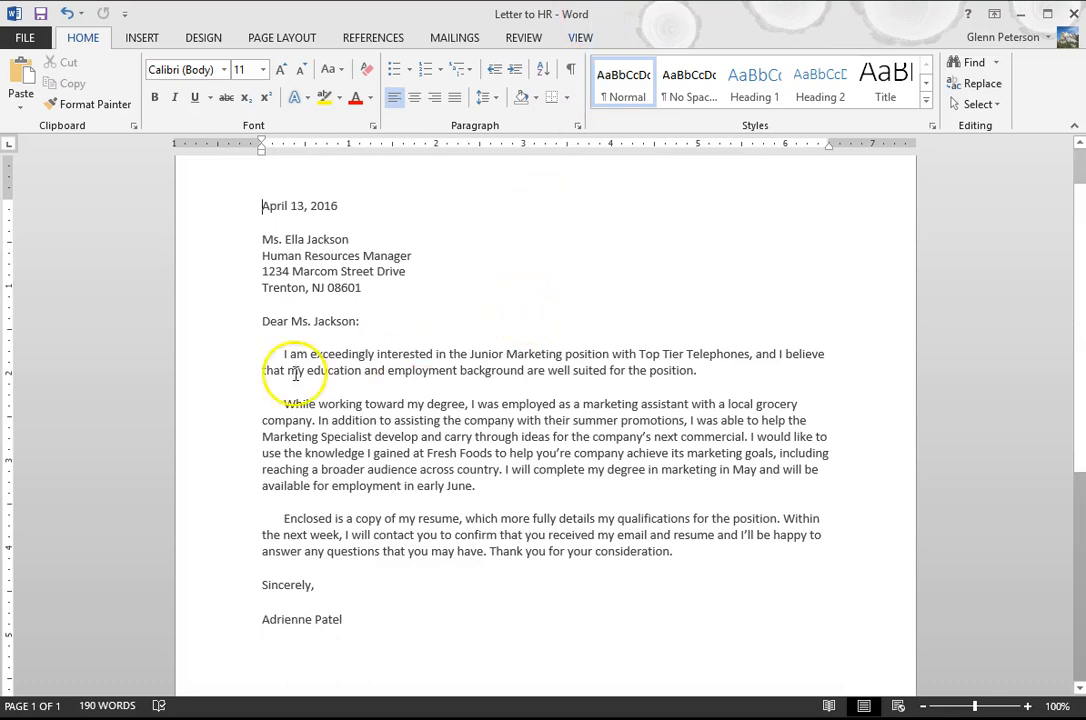
Set the line spacing of the letter's three body paragraphs to 1.5
{"action": "left_click_drag", "start_coordinate": [201, 360], "coordinate": [214, 552]}
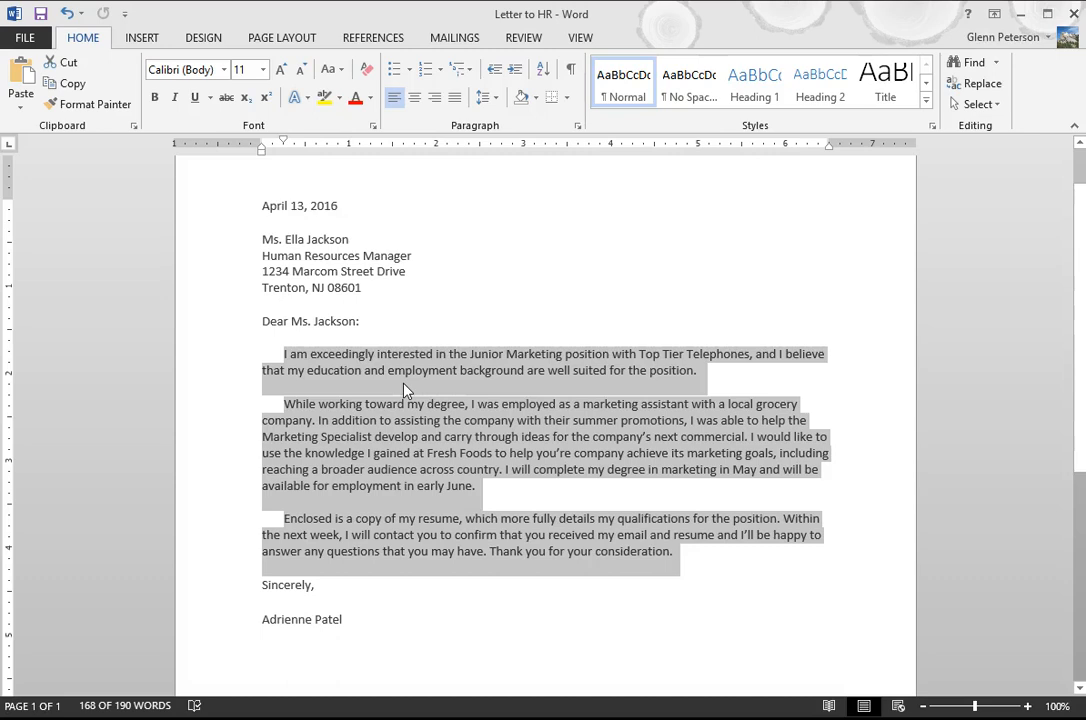
{"action": "left_click", "coordinate": [490, 101]}
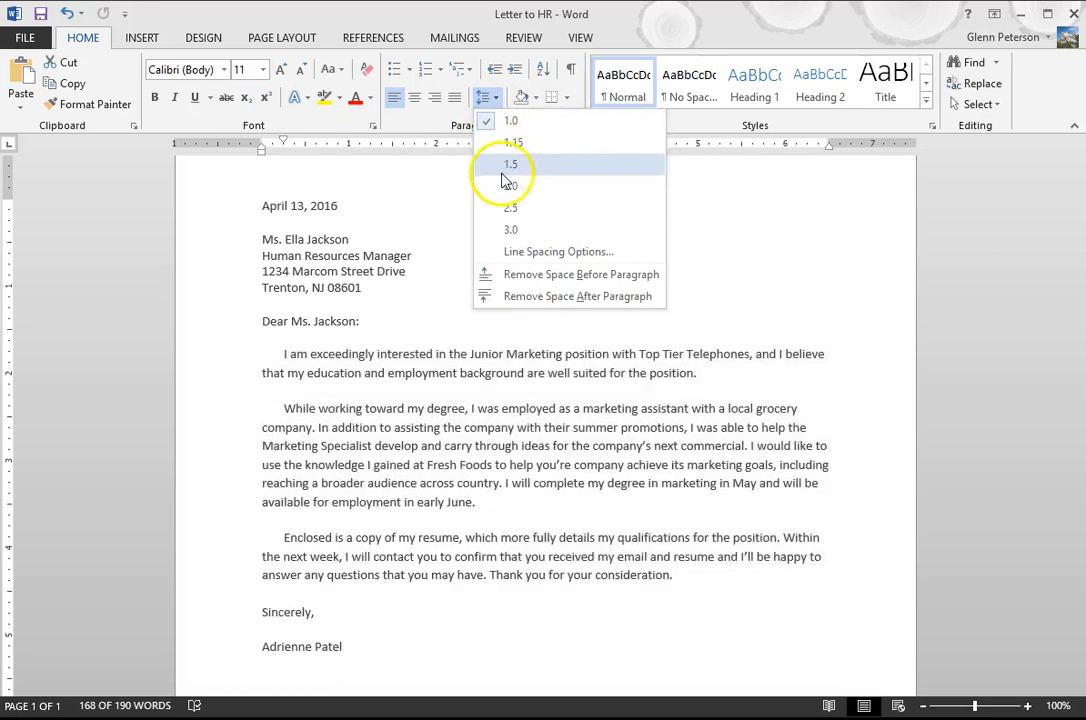
{"action": "left_click", "coordinate": [505, 172]}
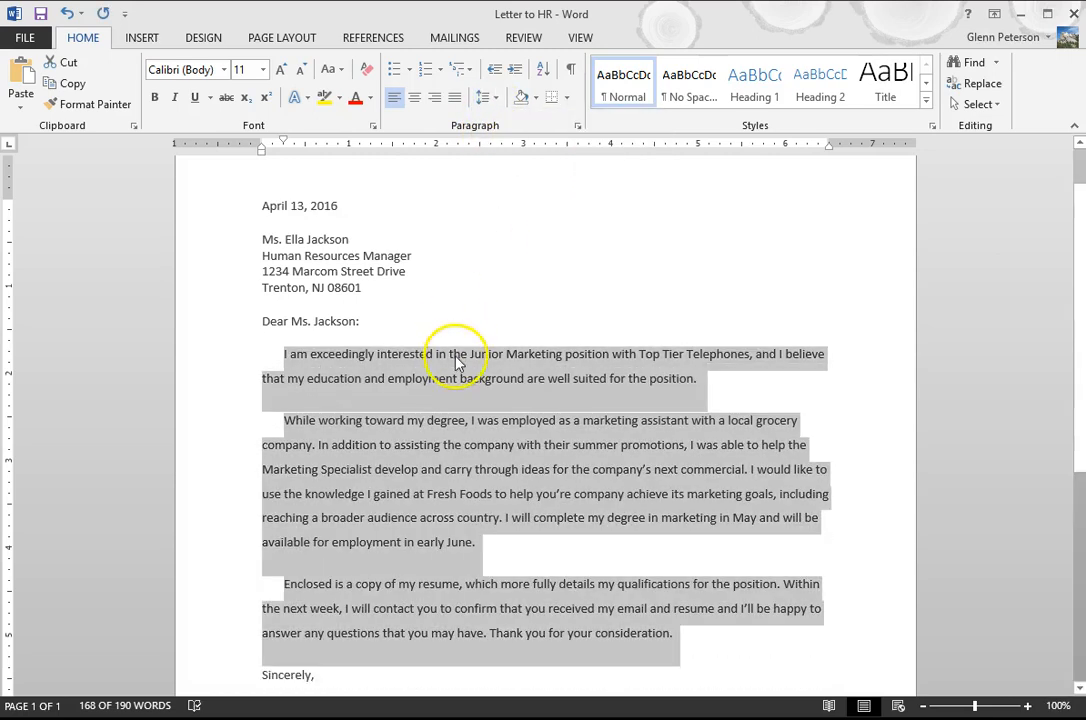
{"action": "scroll", "coordinate": [455, 350], "scroll_direction": "down", "scroll_amount": 3}
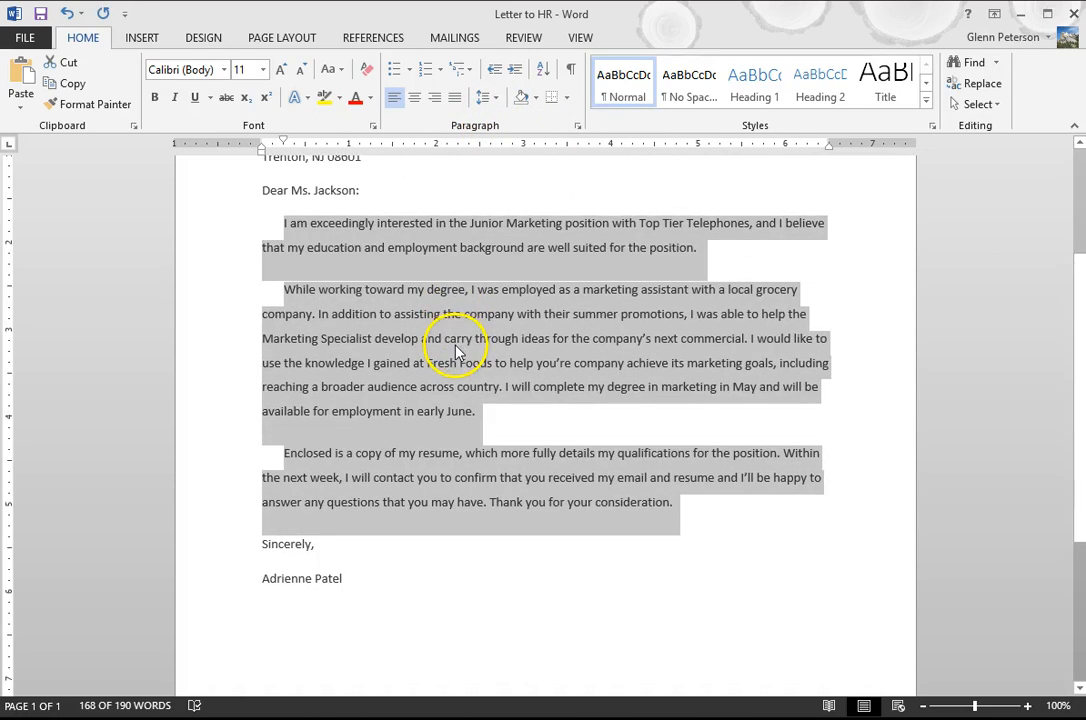
{"action": "scroll", "coordinate": [453, 335], "scroll_direction": "up", "scroll_amount": 3}
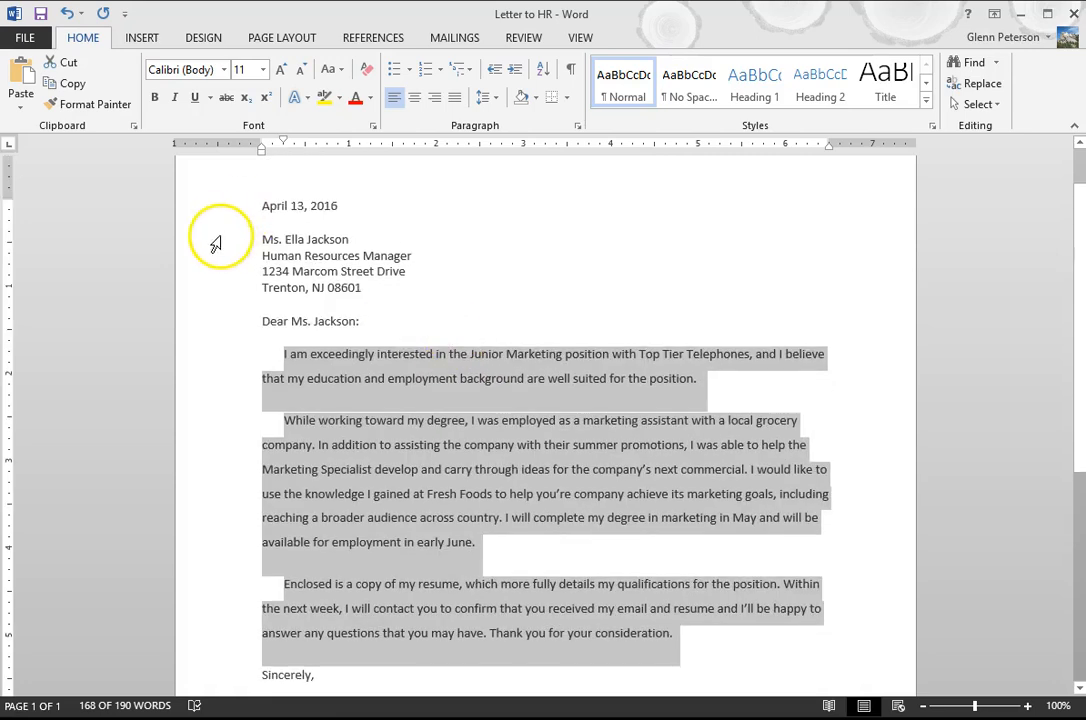
Make the four-line recipient address block above the salutation bold
{"action": "left_click", "coordinate": [218, 240]}
{"action": "left_click_drag", "start_coordinate": [218, 257], "coordinate": [224, 295]}
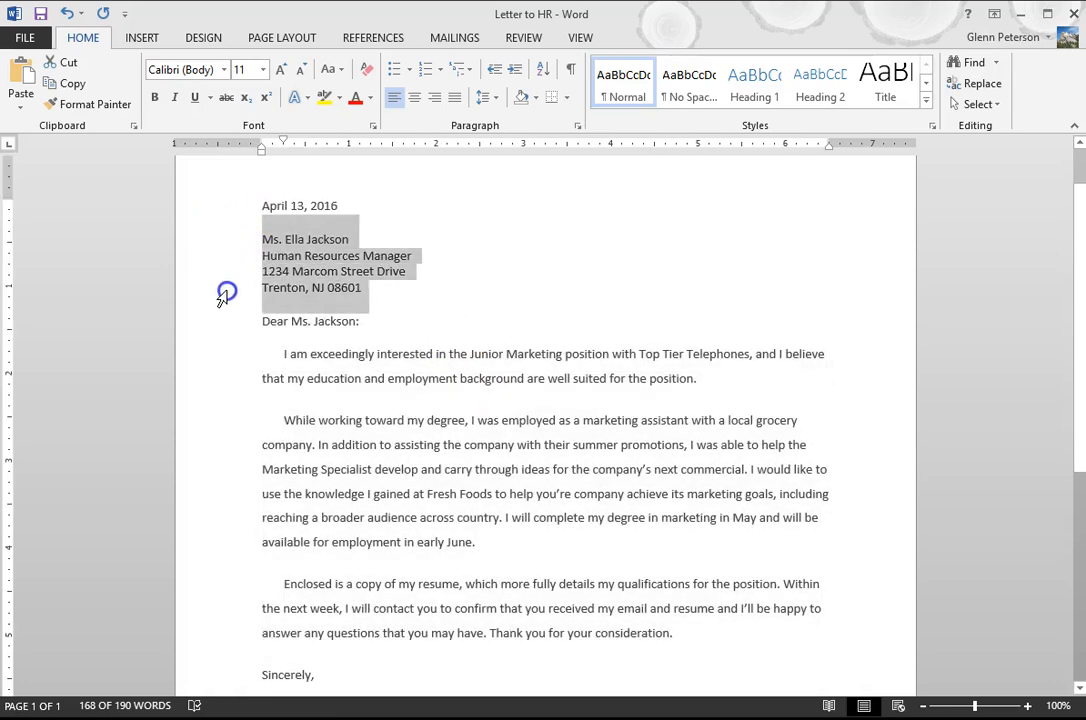
{"action": "left_click", "coordinate": [155, 97]}
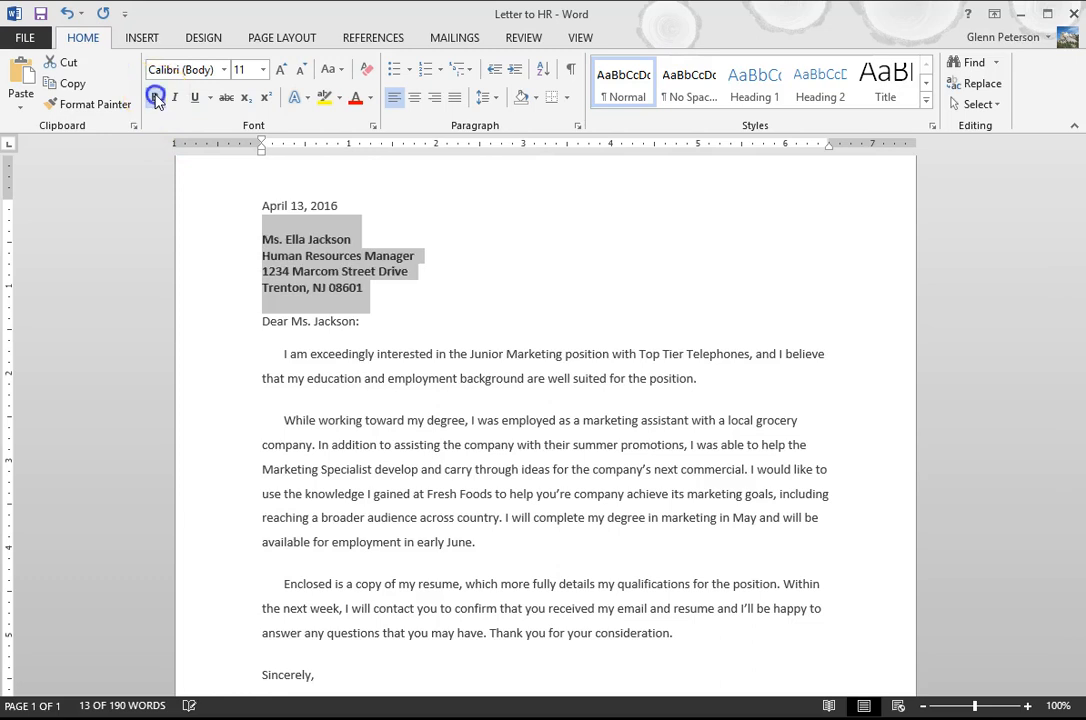
{"action": "left_click", "coordinate": [431, 337]}
Return the cursor to the start of the date line and save the formatting changes to the existing file
{"action": "left_click", "coordinate": [255, 210]}
{"action": "scroll", "coordinate": [262, 240], "scroll_direction": "up", "scroll_amount": 1}
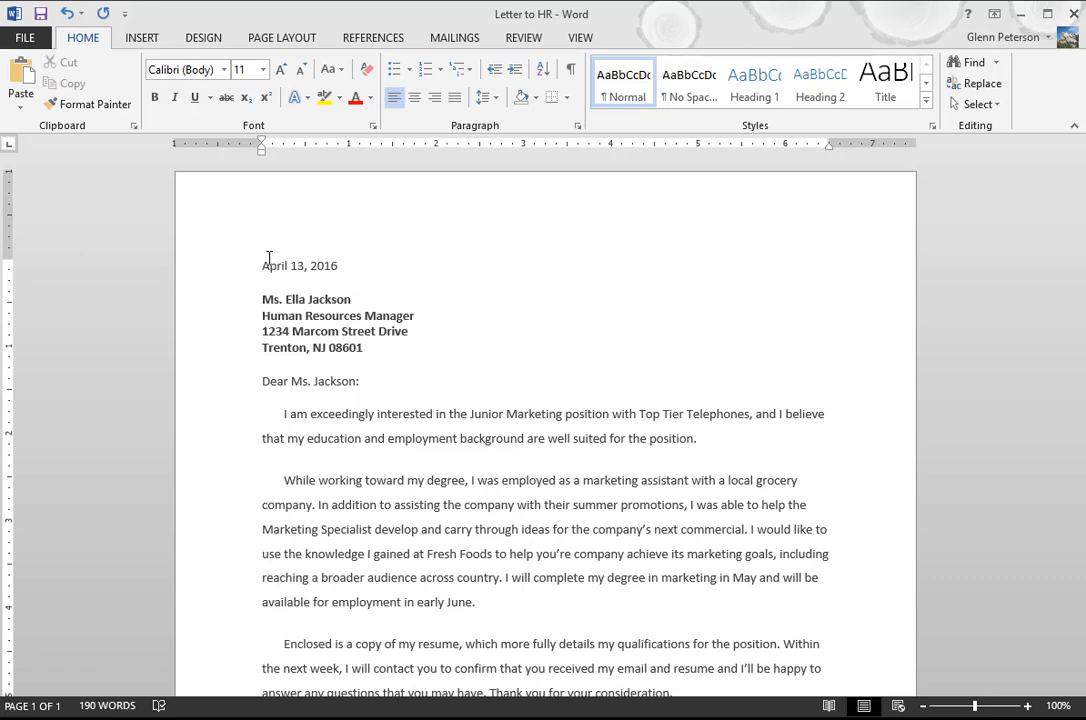
{"action": "left_click", "coordinate": [41, 14]}
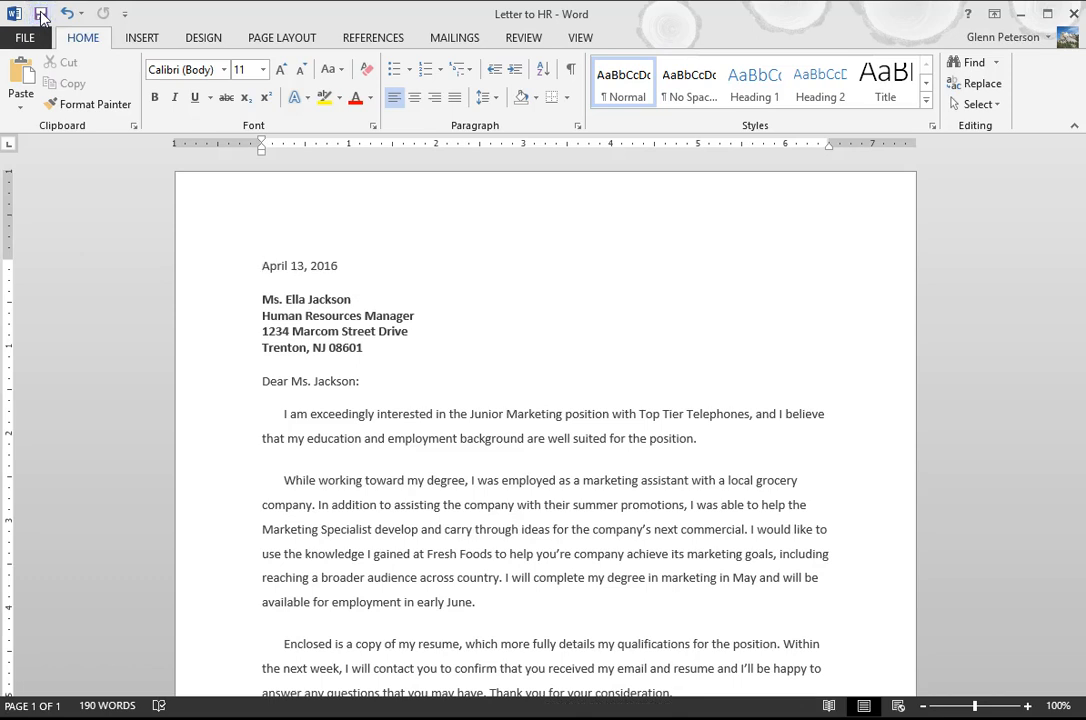